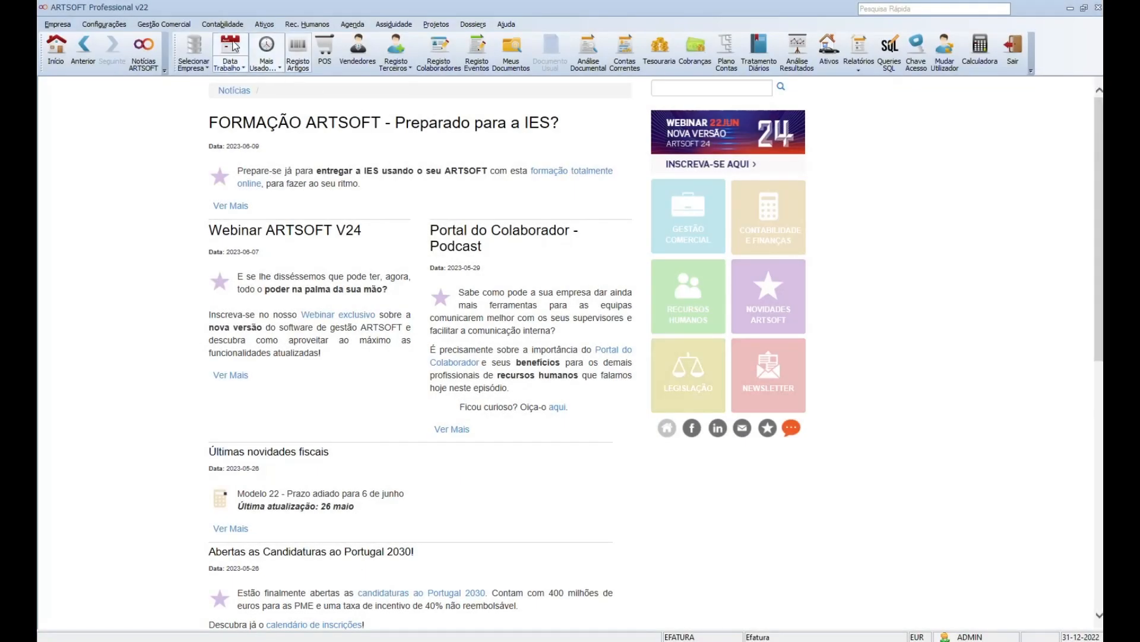
# Open the Registos e-fatura window from the accounting integrations with other systems and reposition it nearer the middle of the workspace
pyautogui.click(226, 25)
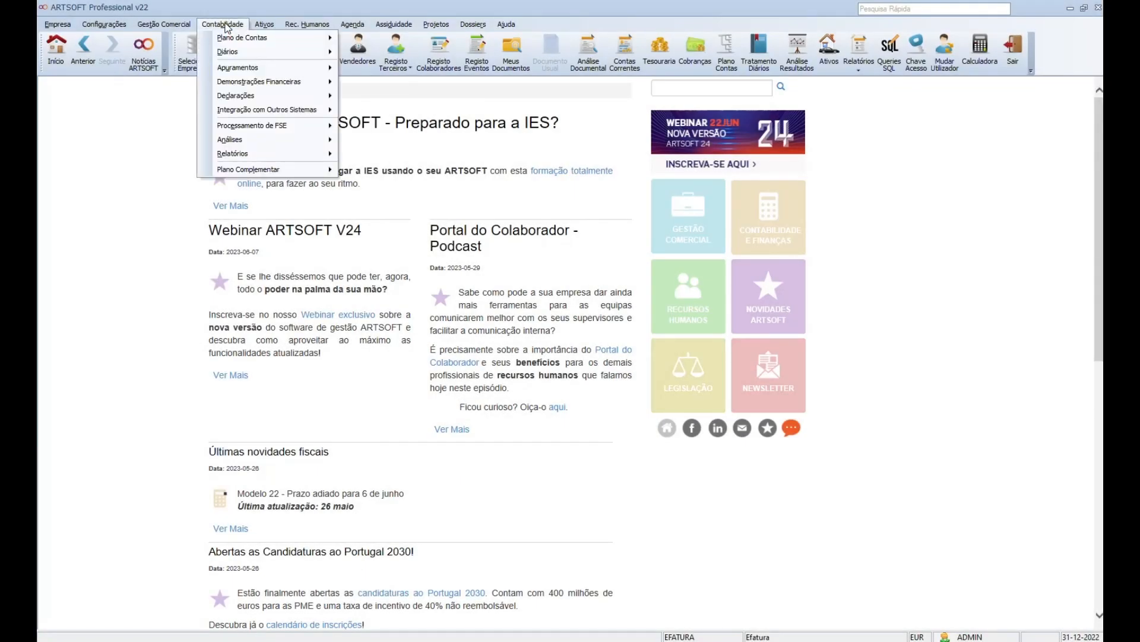
pyautogui.moveTo(309, 110)
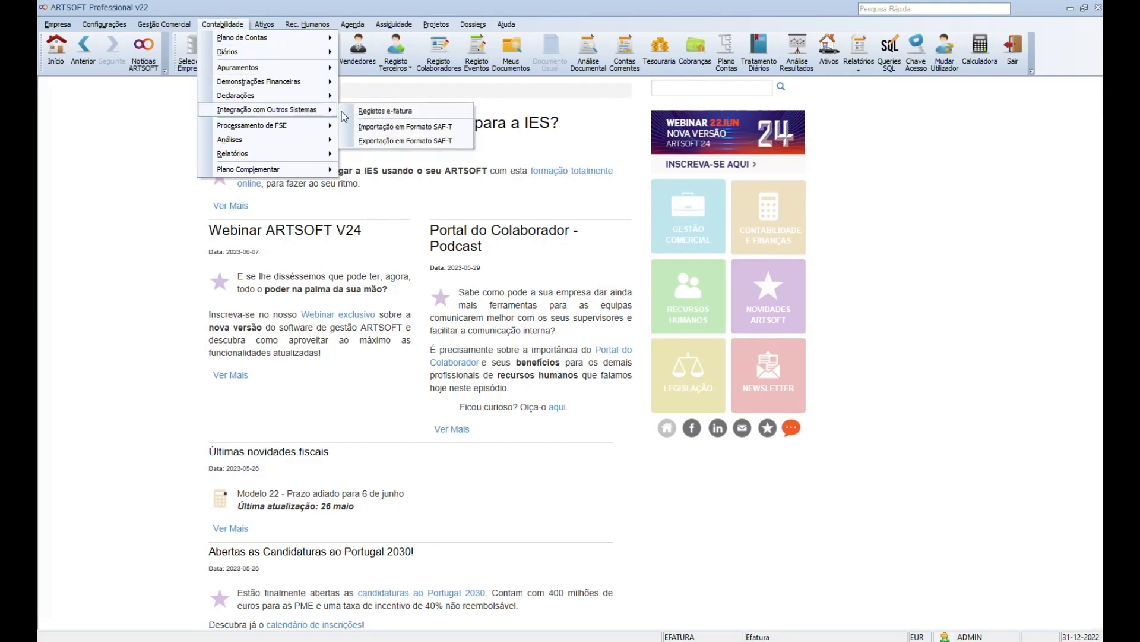
pyautogui.click(432, 110)
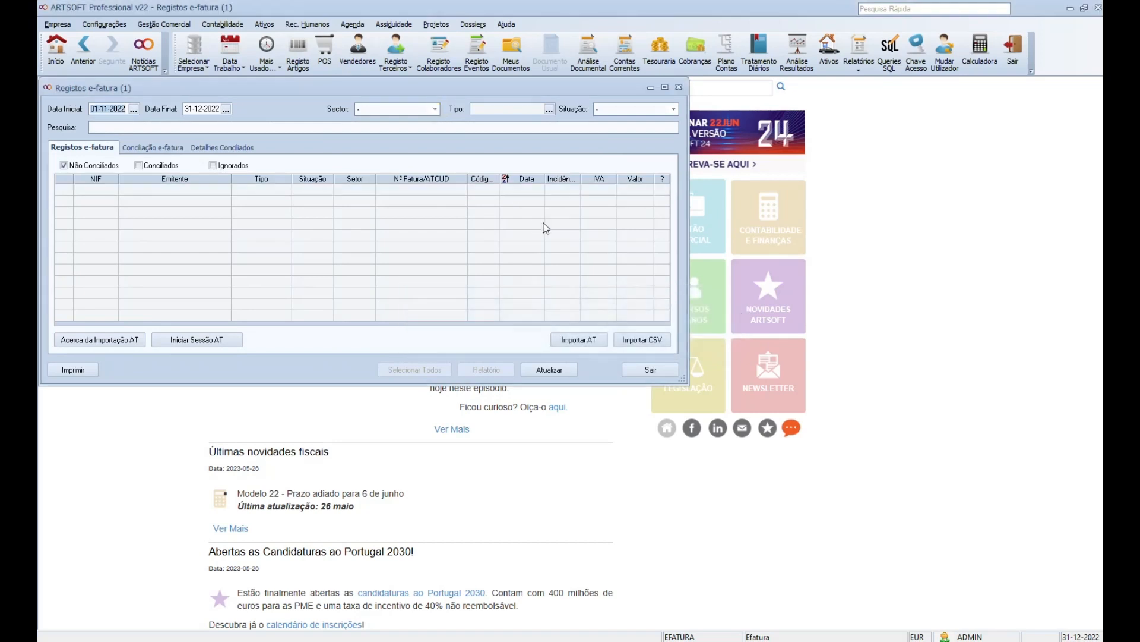
pyautogui.moveTo(341, 90); pyautogui.dragTo(496, 188)
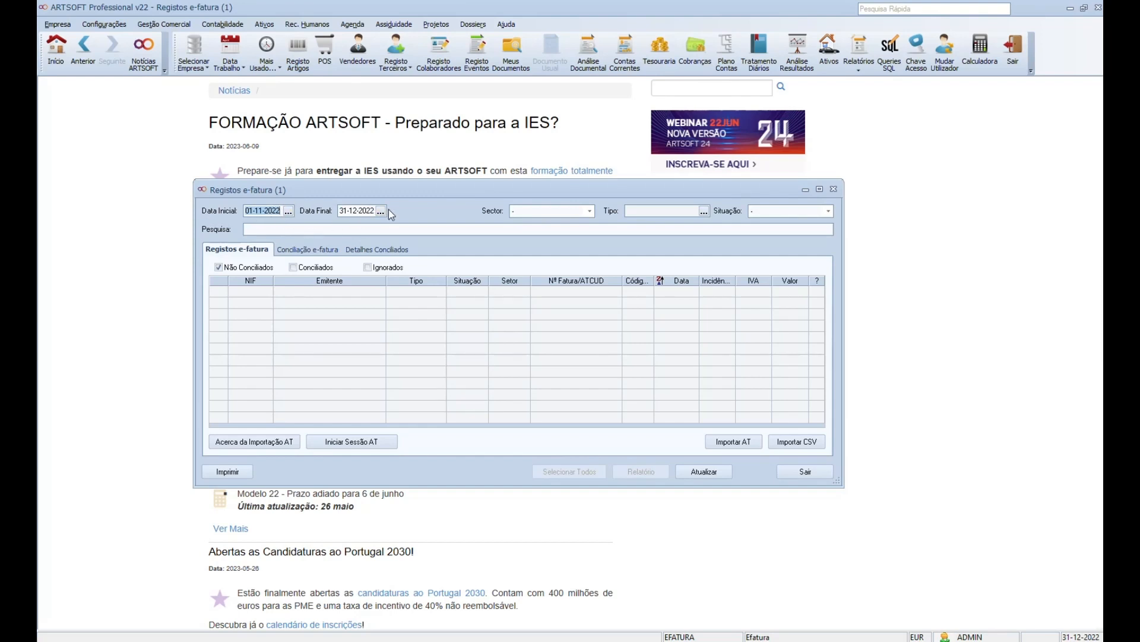
# Examine the available Sector, Tipo and Situação filter options for the e-fatura records without applying any
pyautogui.click(266, 231)
pyautogui.click(590, 211)
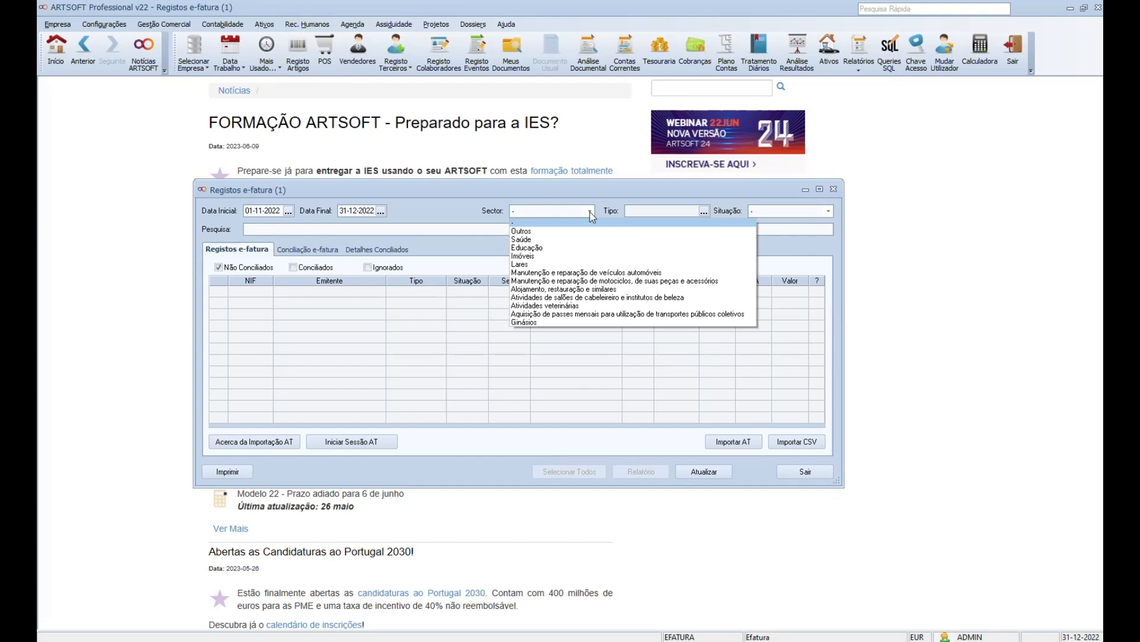
pyautogui.click(705, 211)
pyautogui.click(705, 212)
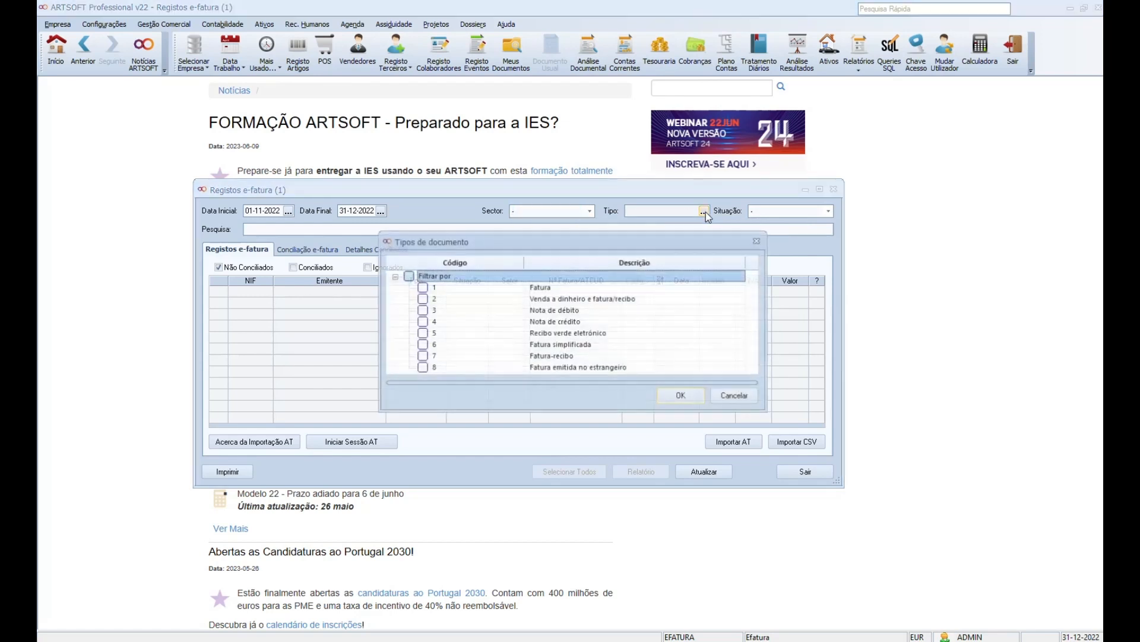
pyautogui.click(757, 240)
pyautogui.click(826, 211)
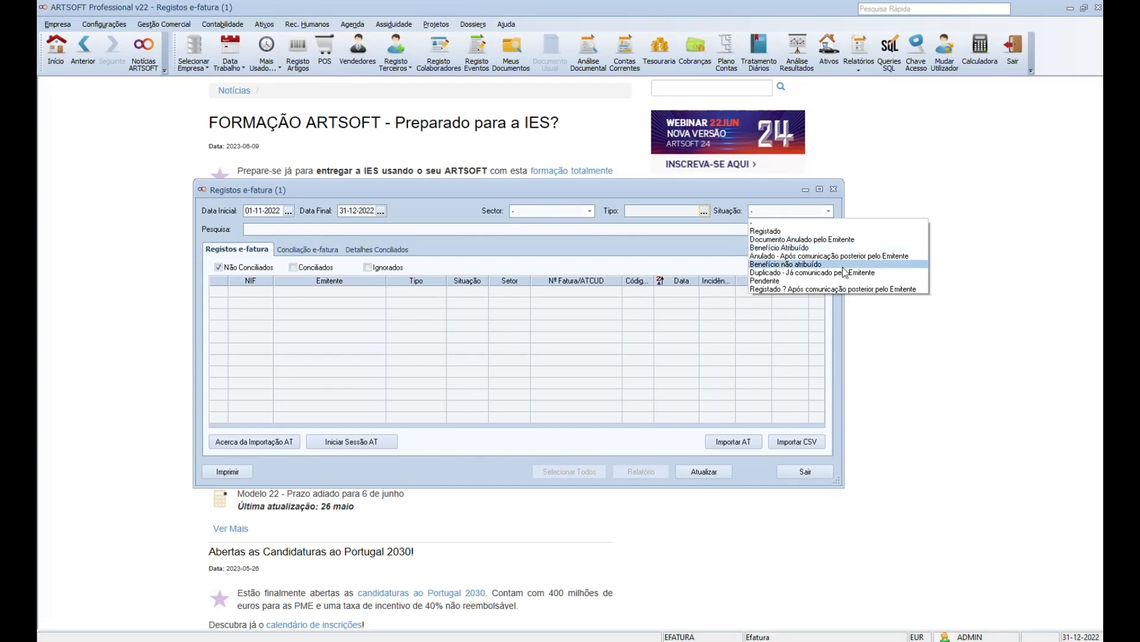
pyautogui.click(715, 241)
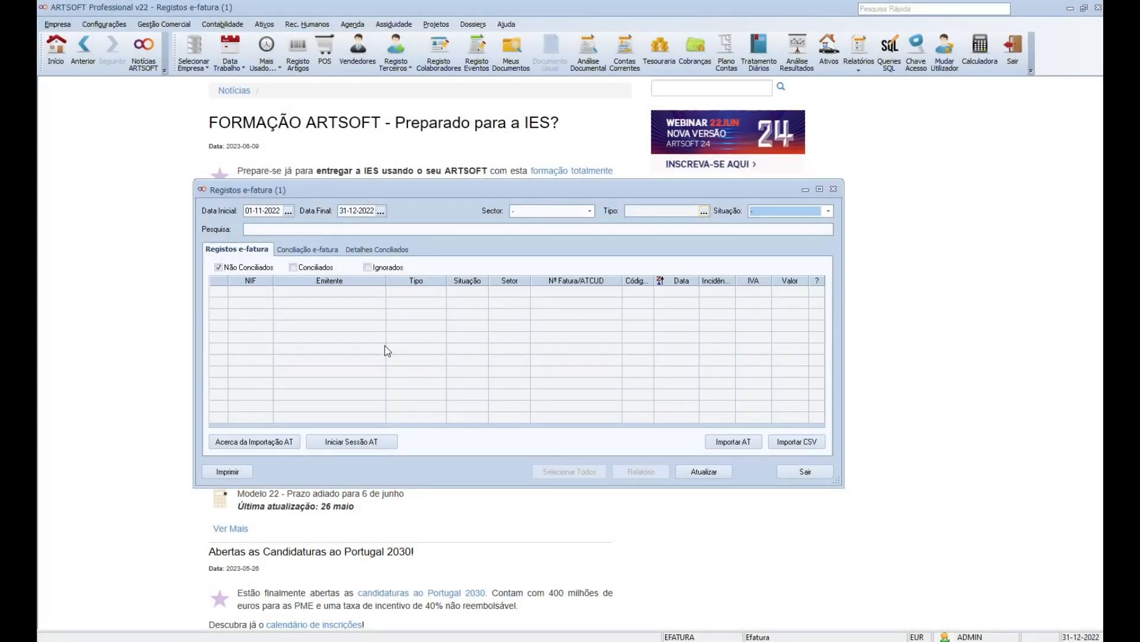
# List the Não Conciliados e-fatura records dated 01-01-2022 to 31-12-2022 and look through them
pyautogui.click(219, 267)
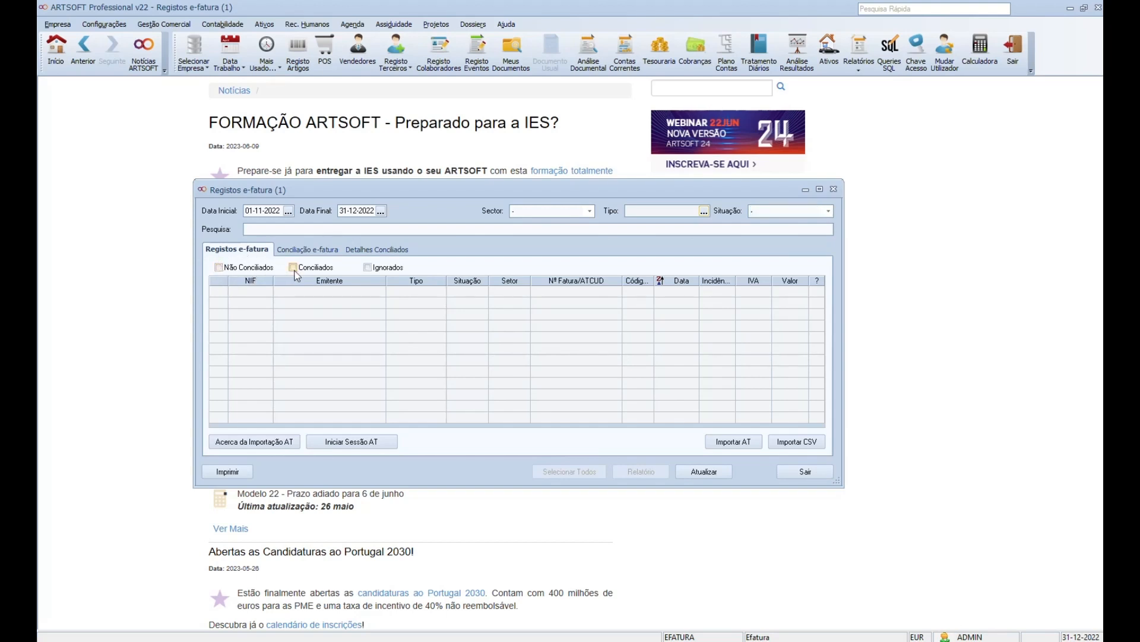
pyautogui.click(368, 268)
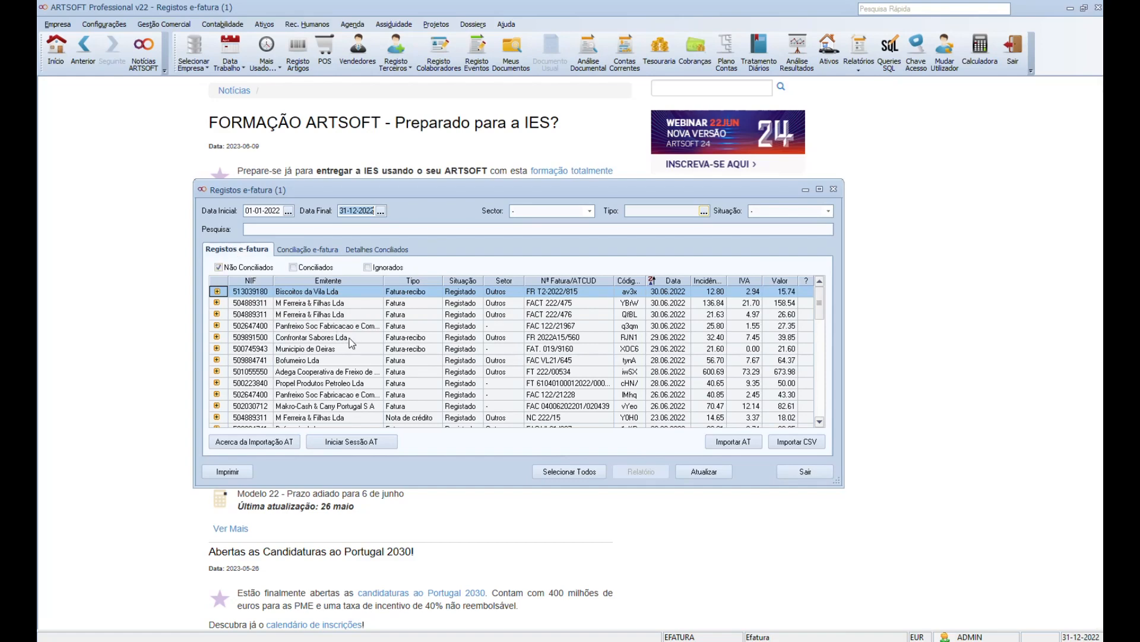
pyautogui.scroll(-5, 350, 342)
pyautogui.scroll(6, 351, 341)
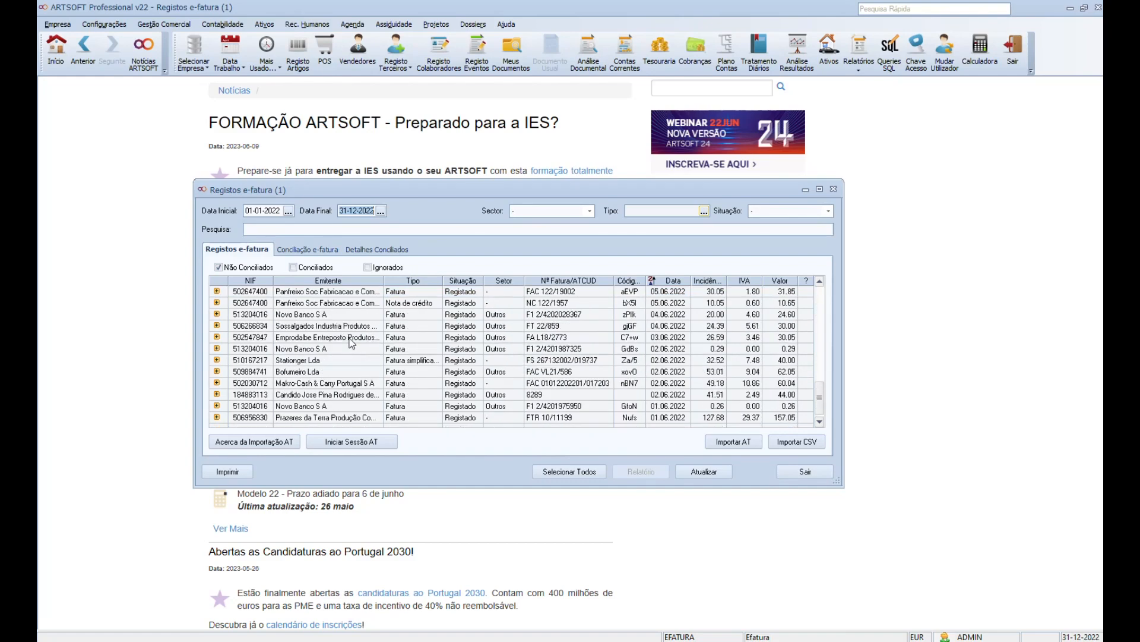
# Open the Conciliação e-fatura view and sort the unreconciled records by NIF
pyautogui.click(319, 249)
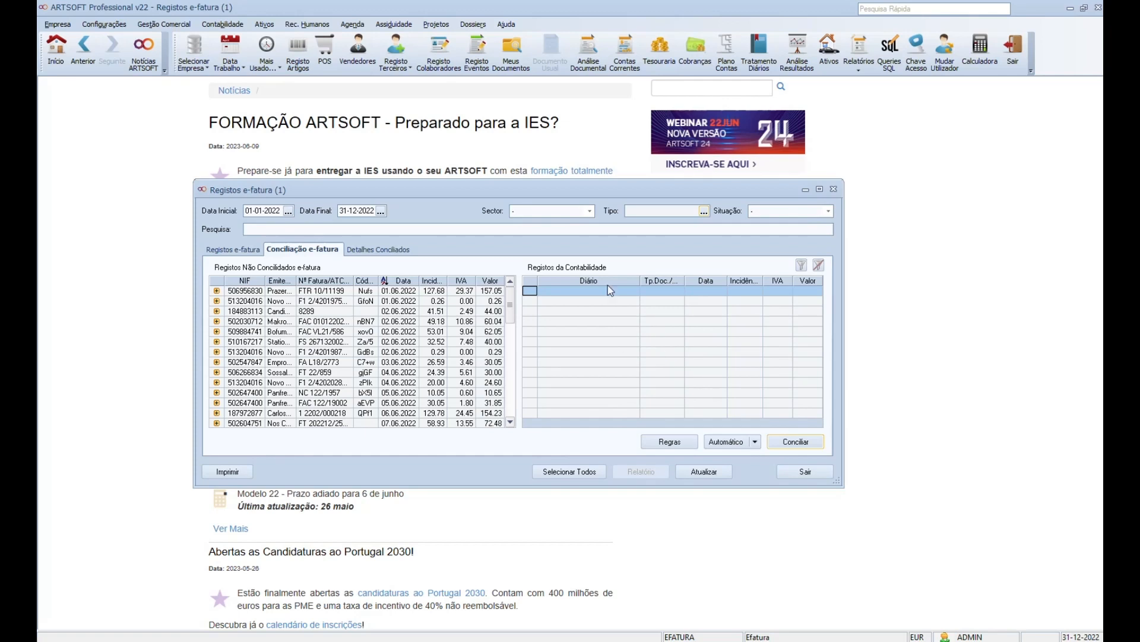
pyautogui.click(246, 281)
pyautogui.click(247, 281)
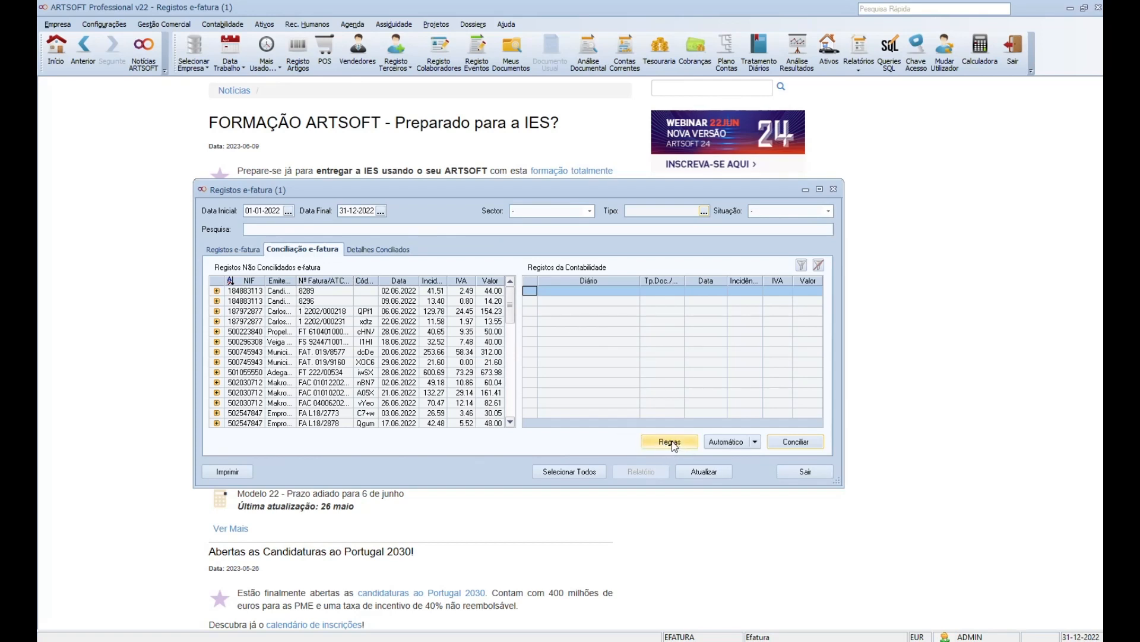
pyautogui.click(116, 26)
pyautogui.moveTo(158, 86)
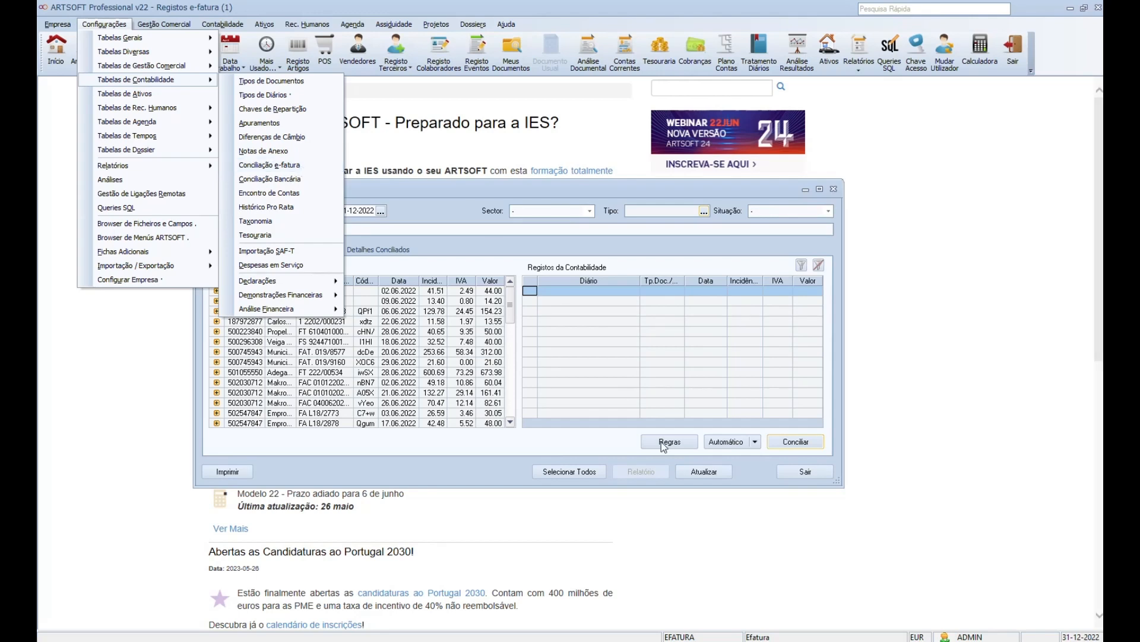
pyautogui.click(600, 443)
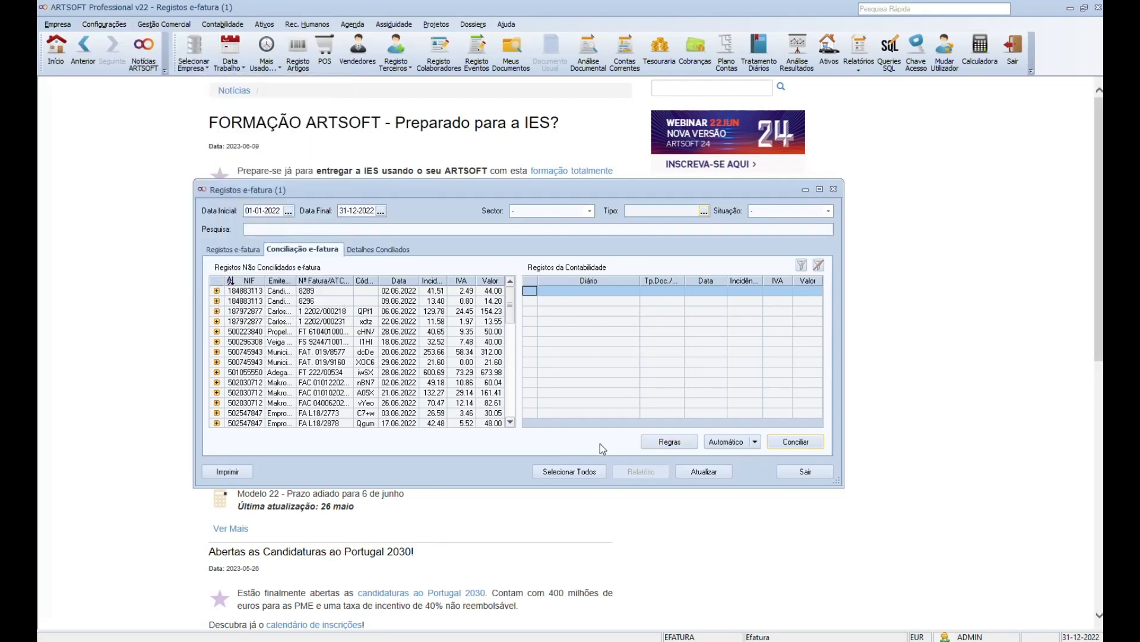
# Open the list of e-fatura reconciliation rules and open the Mercadorias rule for editing
pyautogui.click(670, 443)
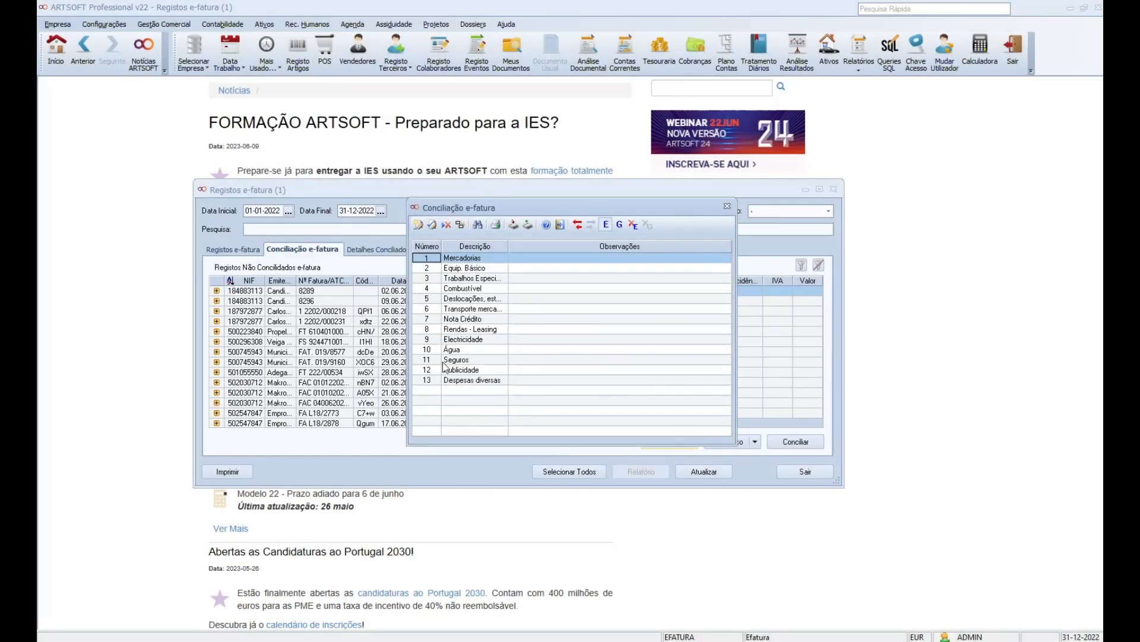
pyautogui.click(474, 271)
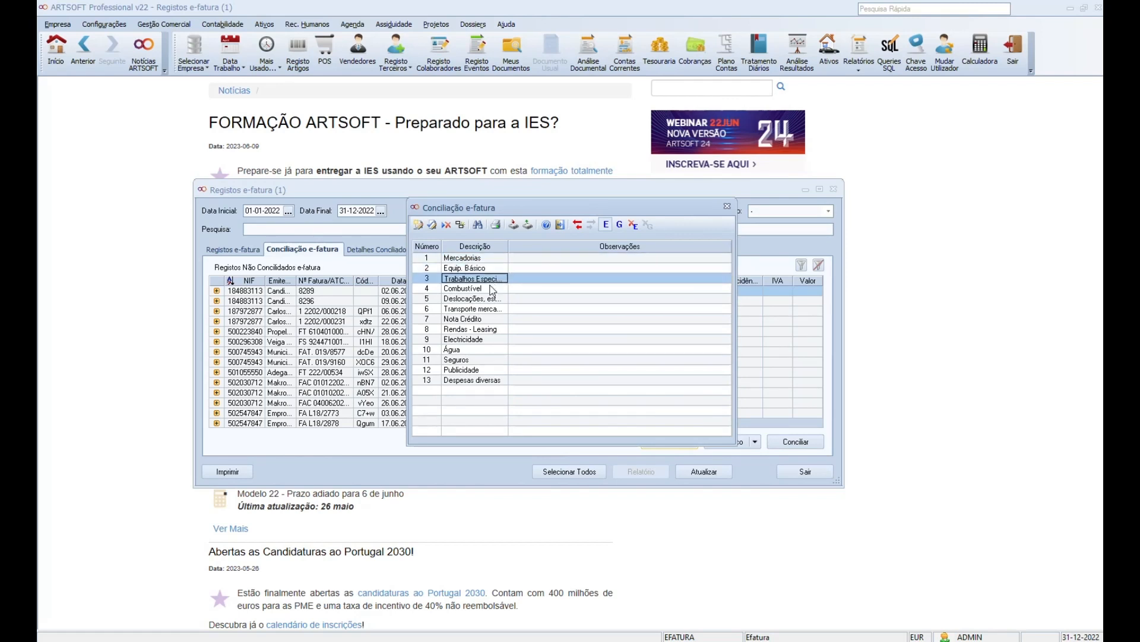
pyautogui.click(481, 290)
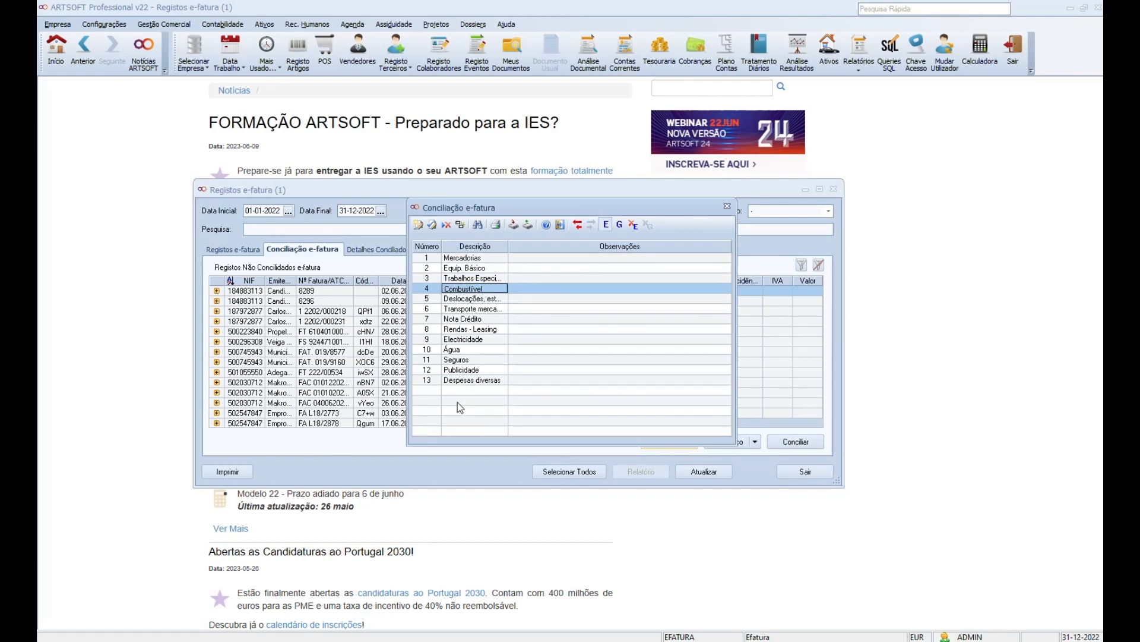
pyautogui.doubleClick(473, 259)
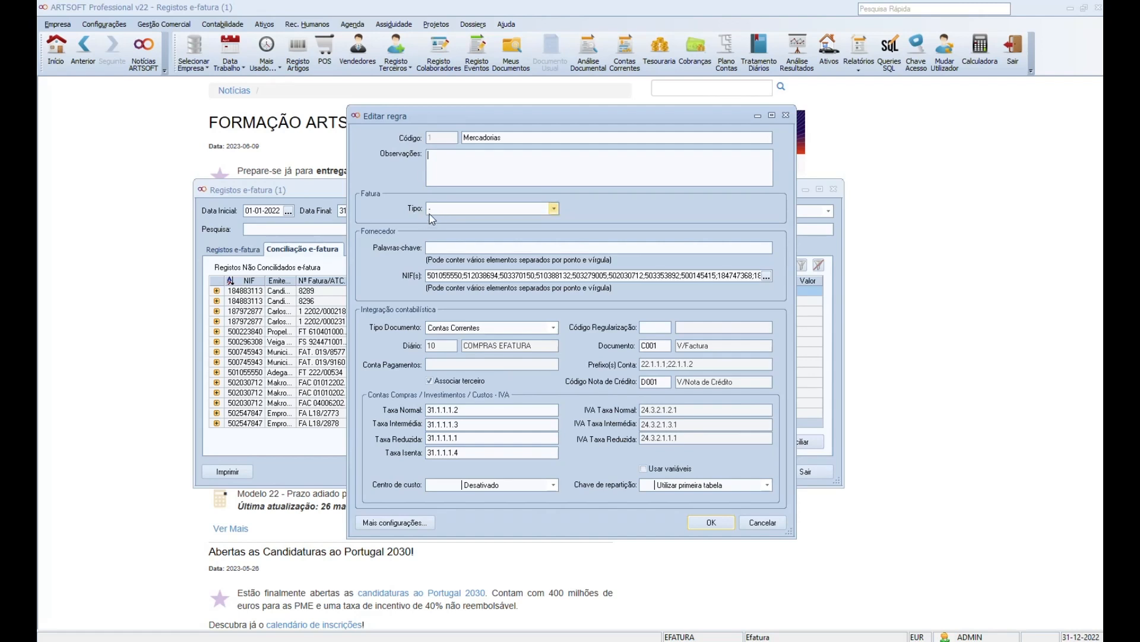
# Examine the Mercadorias rule's invoice type options, supplier keyword field and supplier NIF list
pyautogui.click(555, 209)
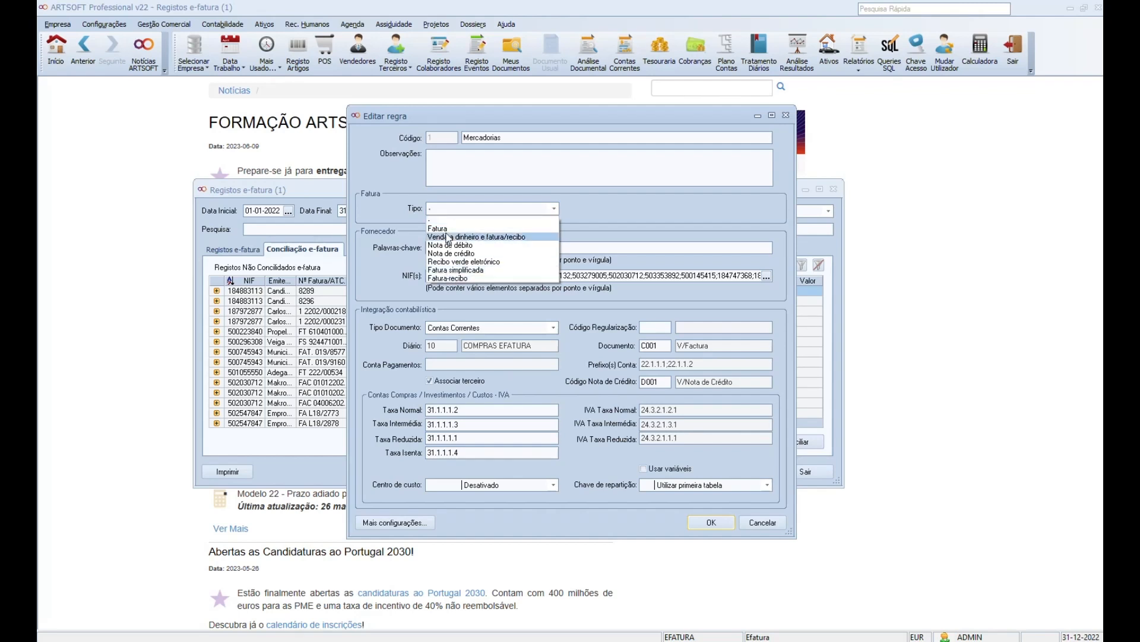
pyautogui.click(571, 215)
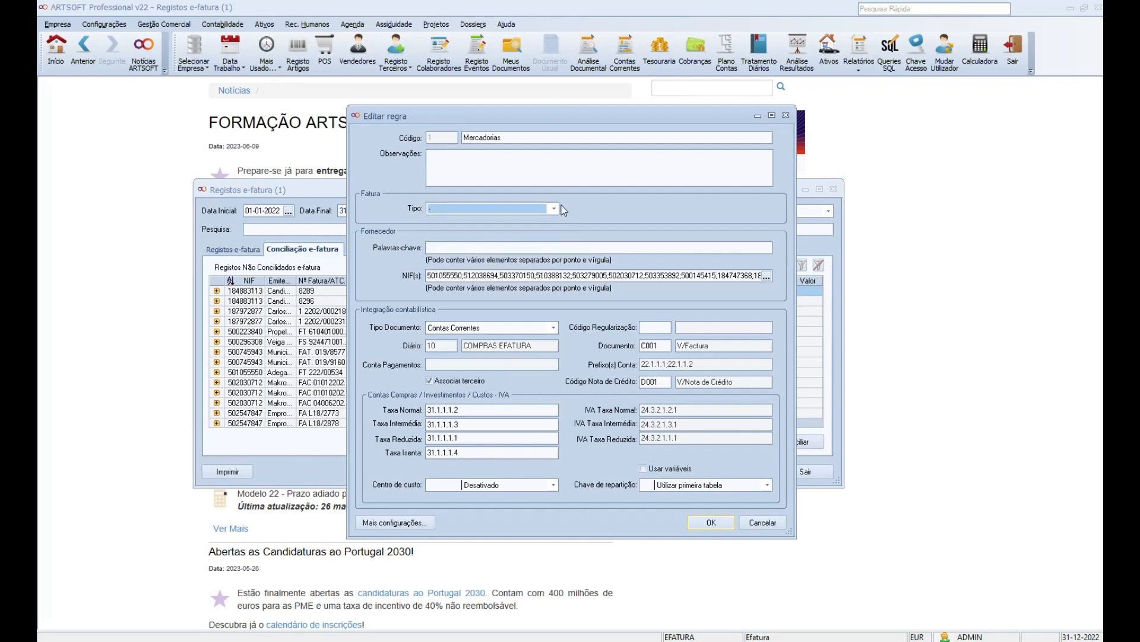
pyautogui.click(466, 250)
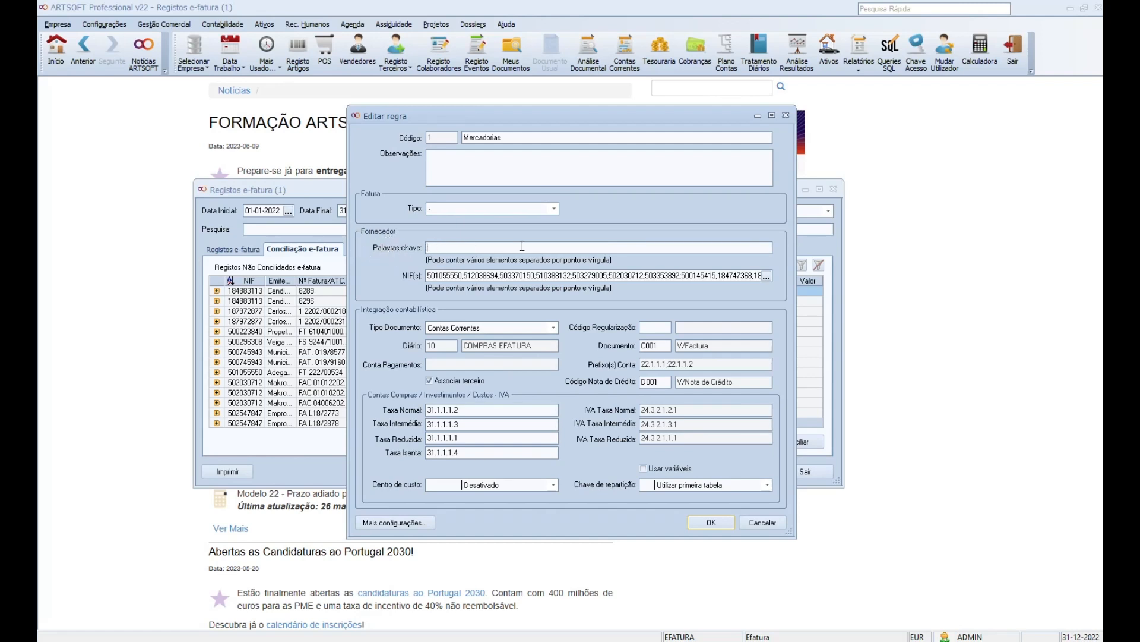
pyautogui.click(444, 275)
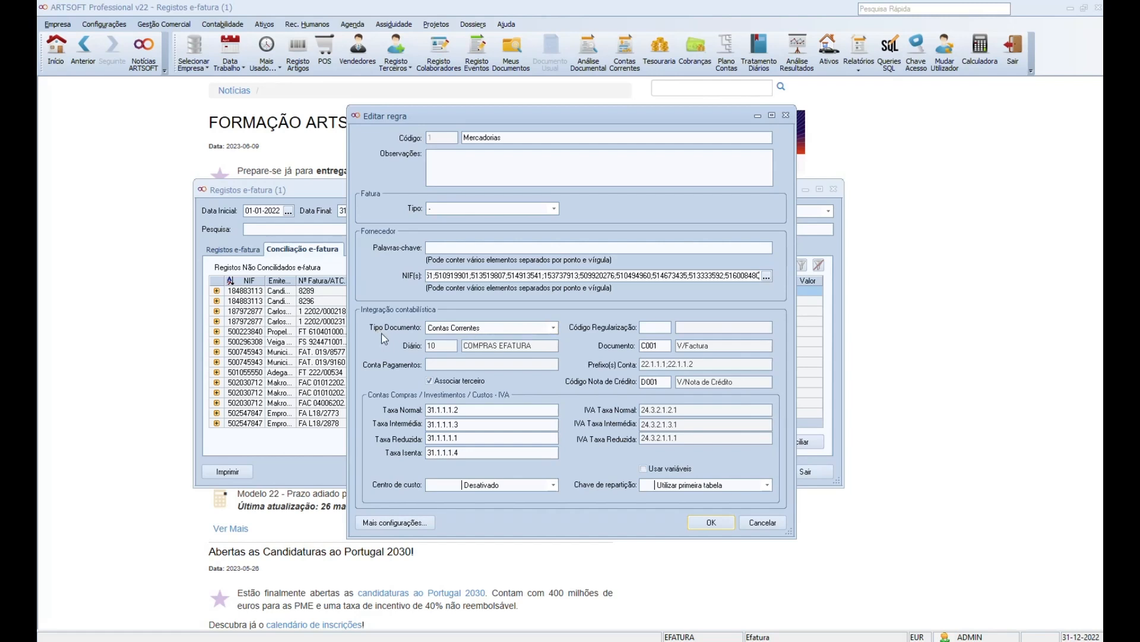
# Examine the rule's accounting integration options, keeping Contas Correntes and cost centre Desativado, and view its additional settings
pyautogui.click(553, 327)
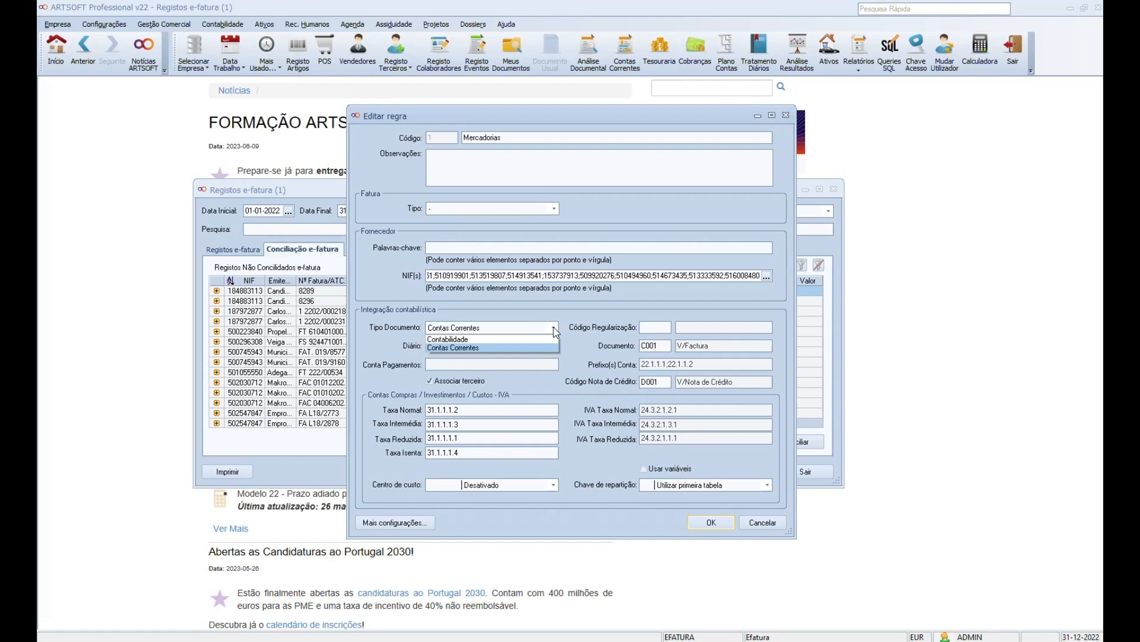
pyautogui.click(529, 348)
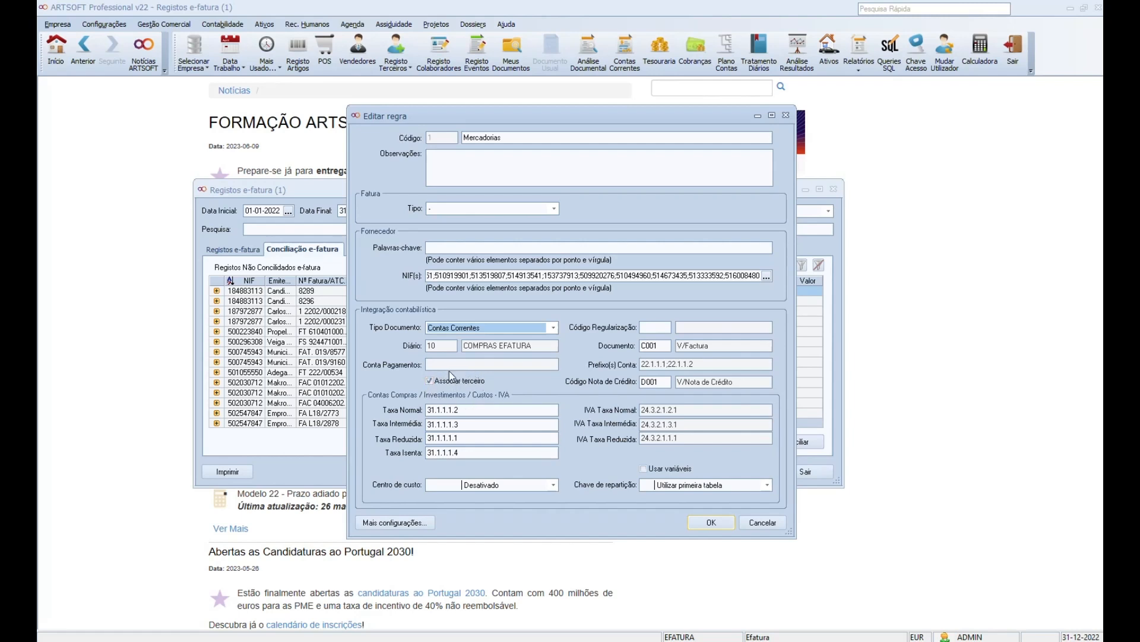
pyautogui.click(654, 327)
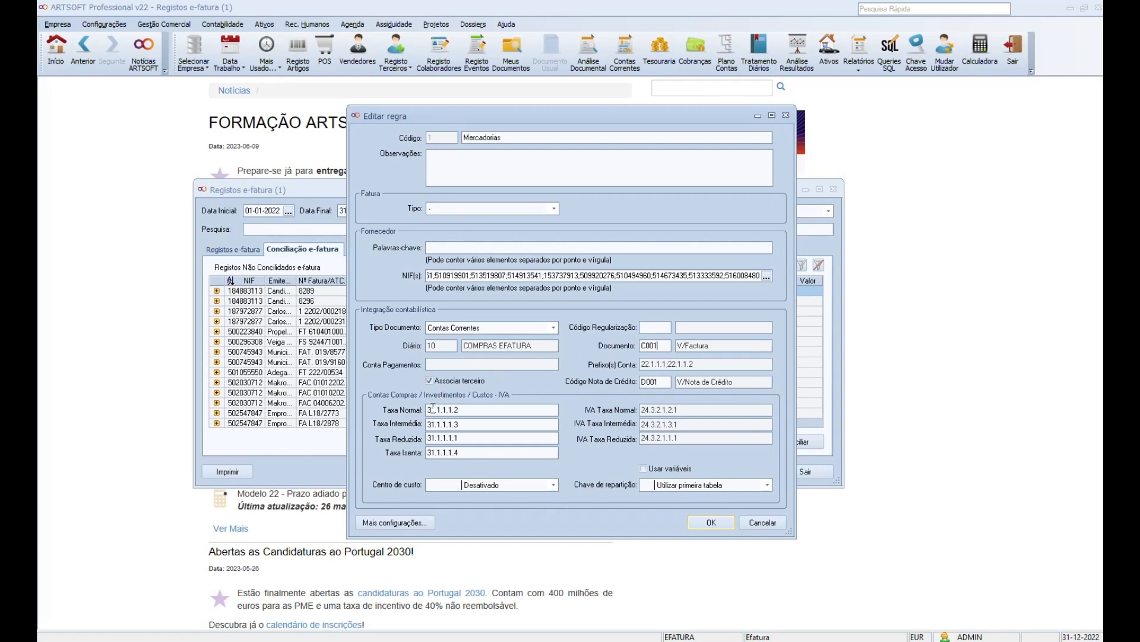
pyautogui.click(553, 485)
pyautogui.click(550, 499)
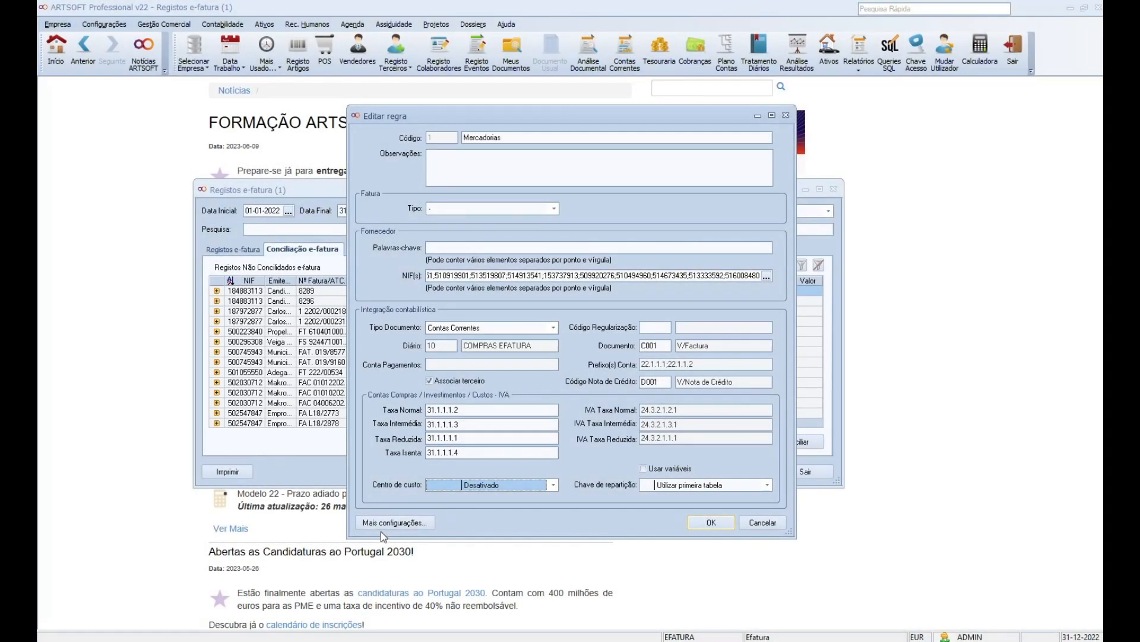
pyautogui.click(412, 526)
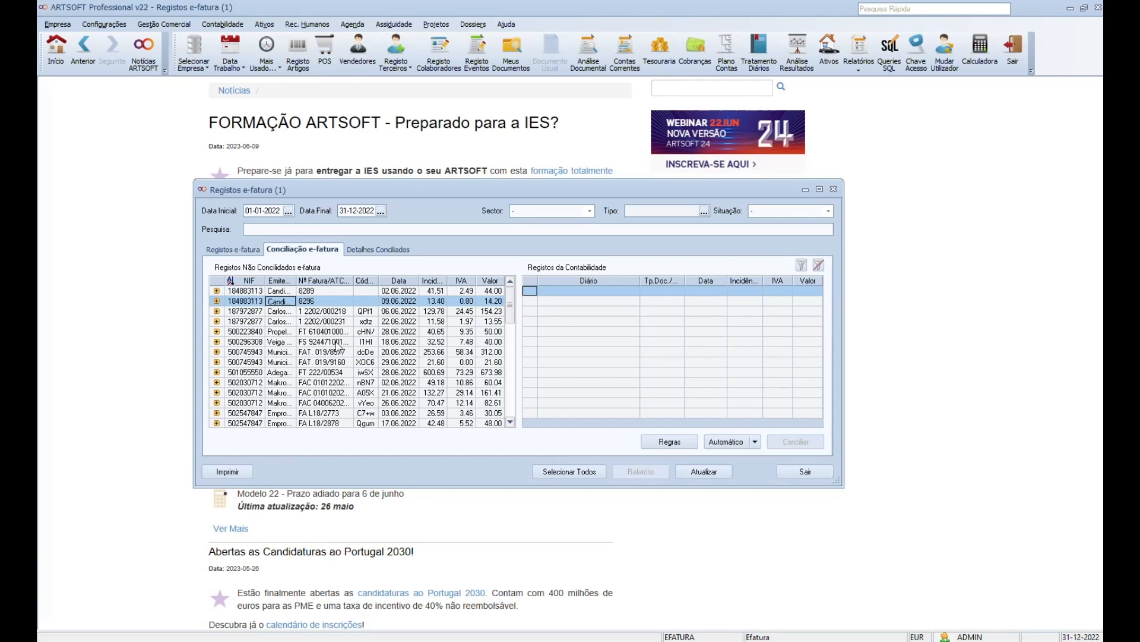
# Check which actions are available for the first unreconciled e-fatura record
pyautogui.click(246, 291)
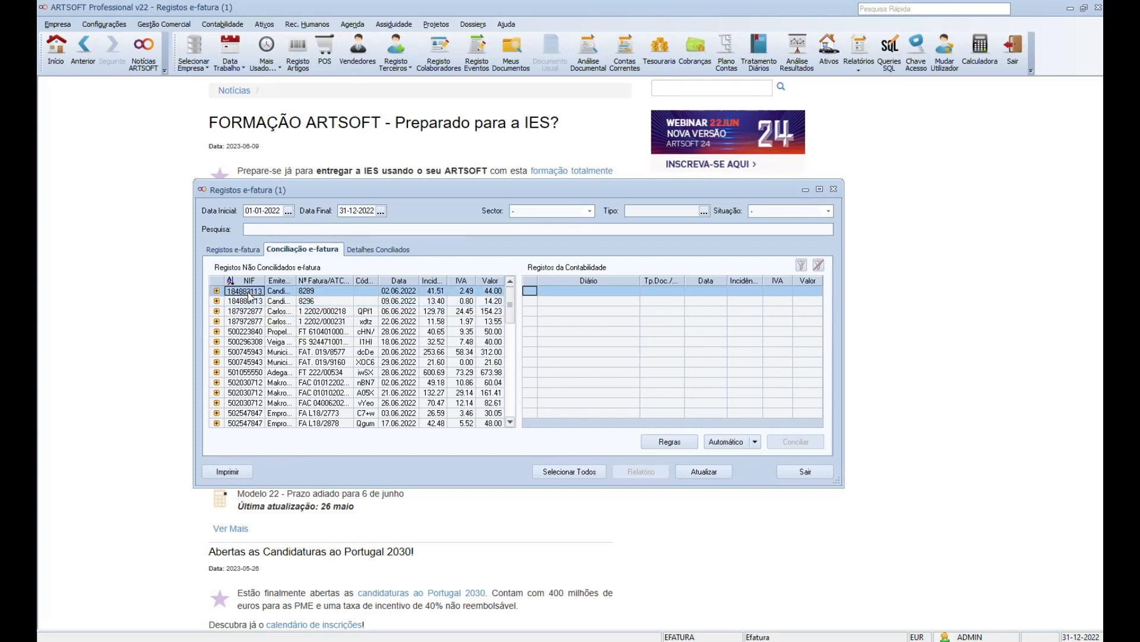
pyautogui.rightClick(247, 293)
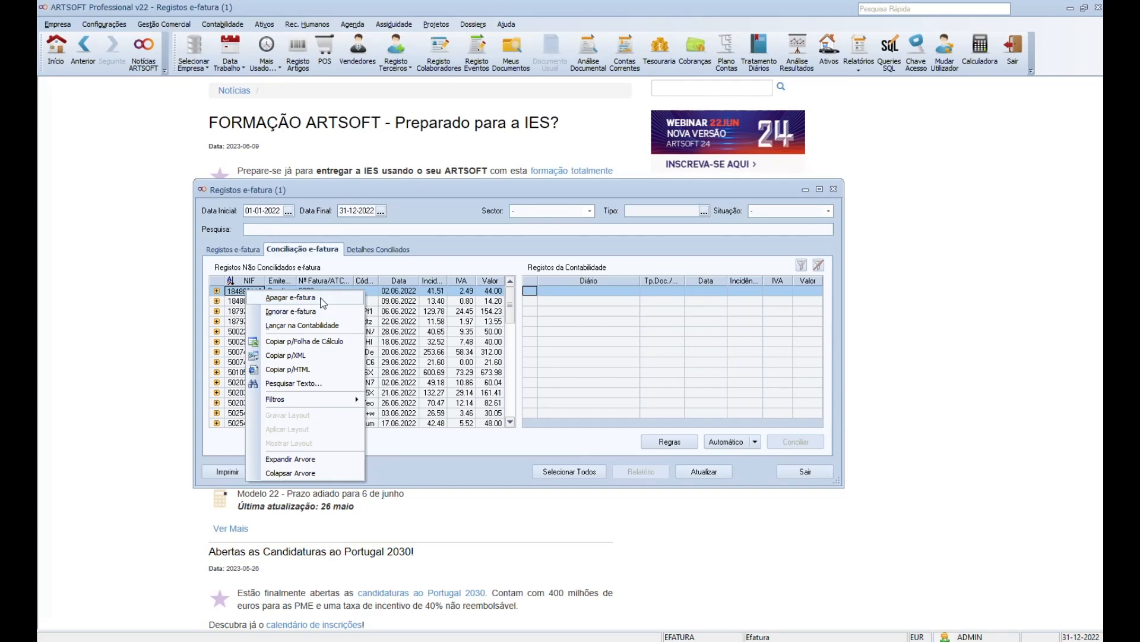
pyautogui.click(234, 304)
# Select the first two unreconciled records, which share the same NIF, and check the actions available for them together
pyautogui.keyDown('ctrl'); pyautogui.click(234, 303); pyautogui.keyUp('ctrl')
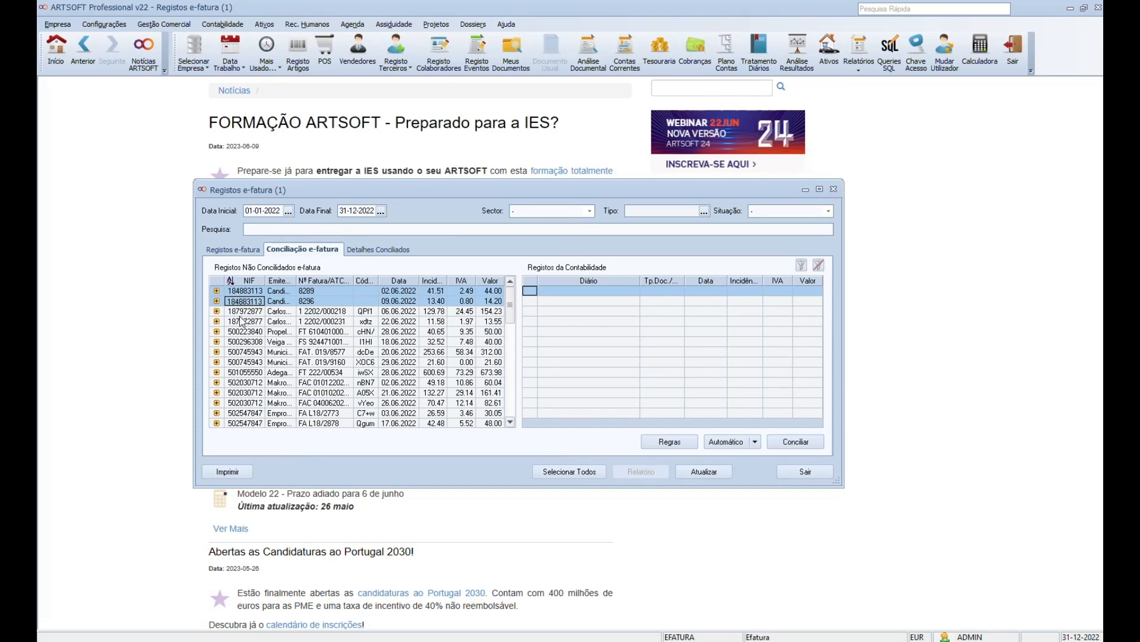
pyautogui.keyDown('ctrl'); pyautogui.click(242, 312); pyautogui.keyUp('ctrl')
pyautogui.click(244, 292)
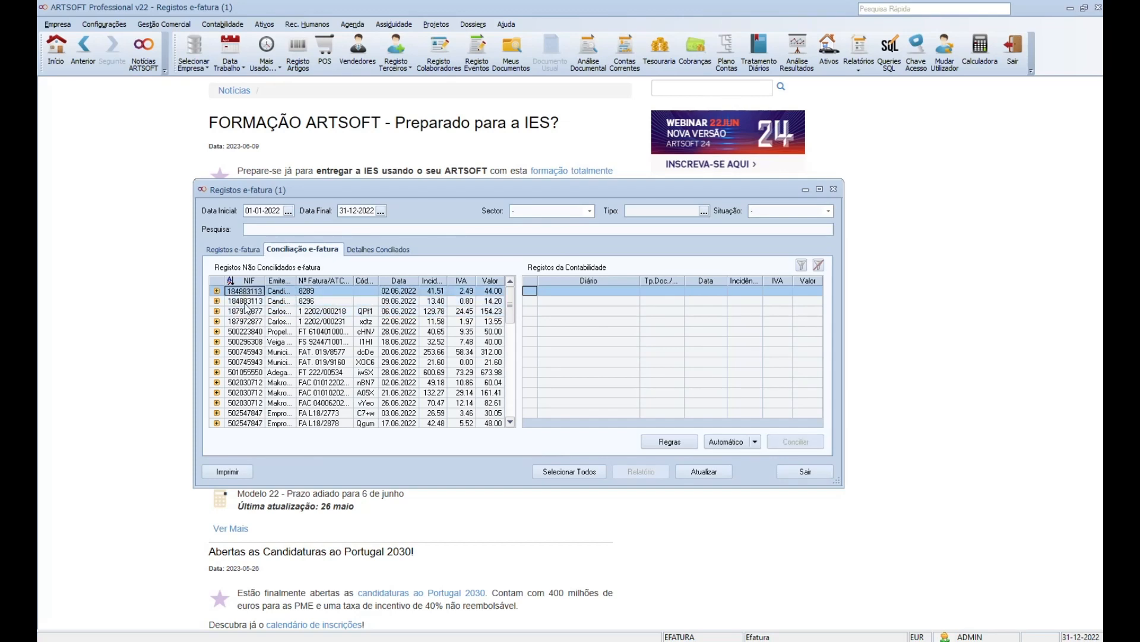
pyautogui.keyDown('ctrl'); pyautogui.click(246, 301); pyautogui.keyUp('ctrl')
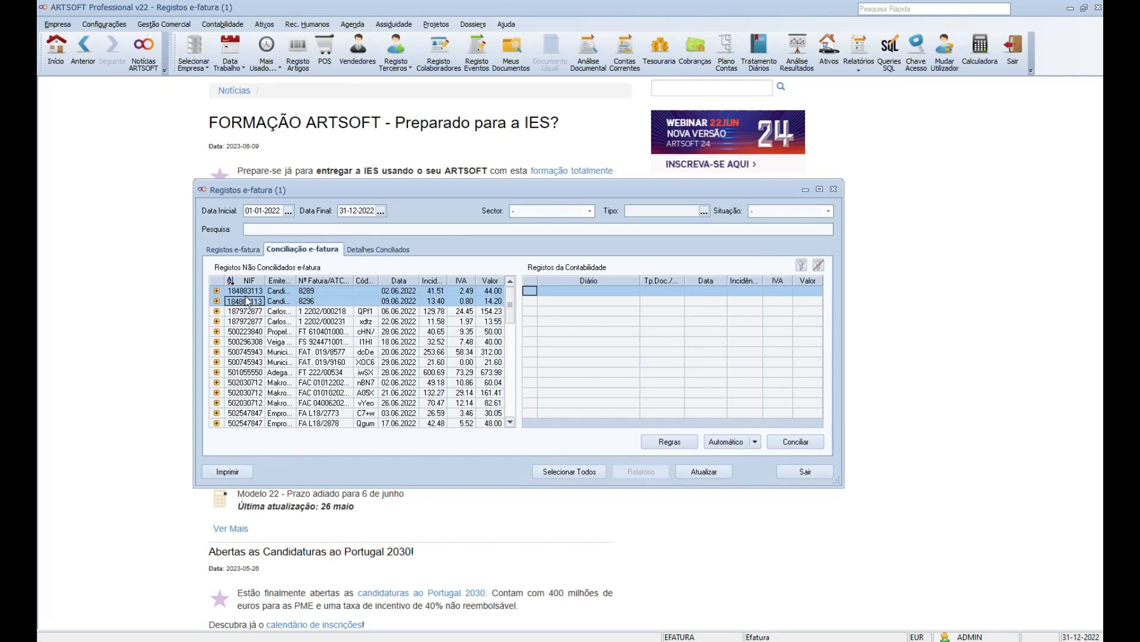
pyautogui.rightClick(245, 293)
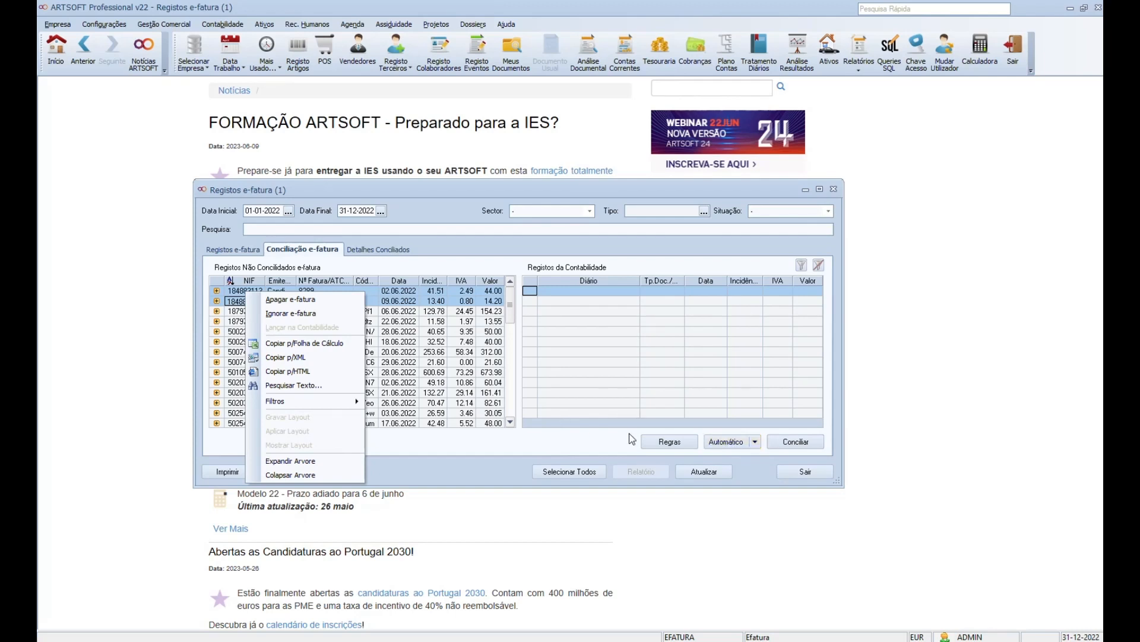
pyautogui.click(528, 449)
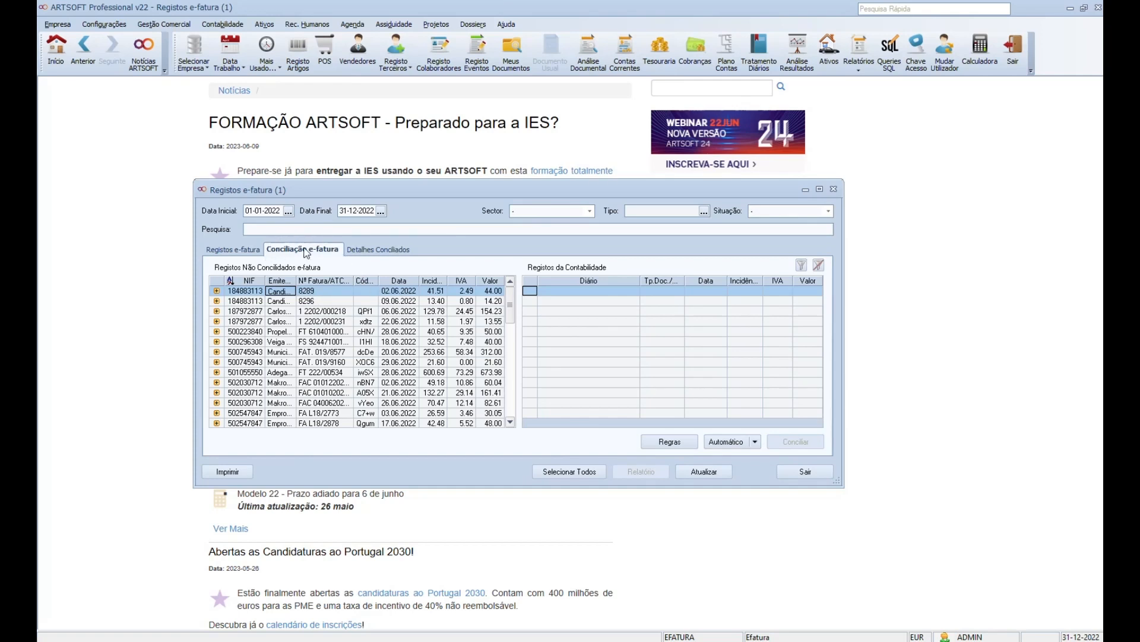
# Post the first unreconciled e-fatura record to accounting
pyautogui.rightClick(325, 296)
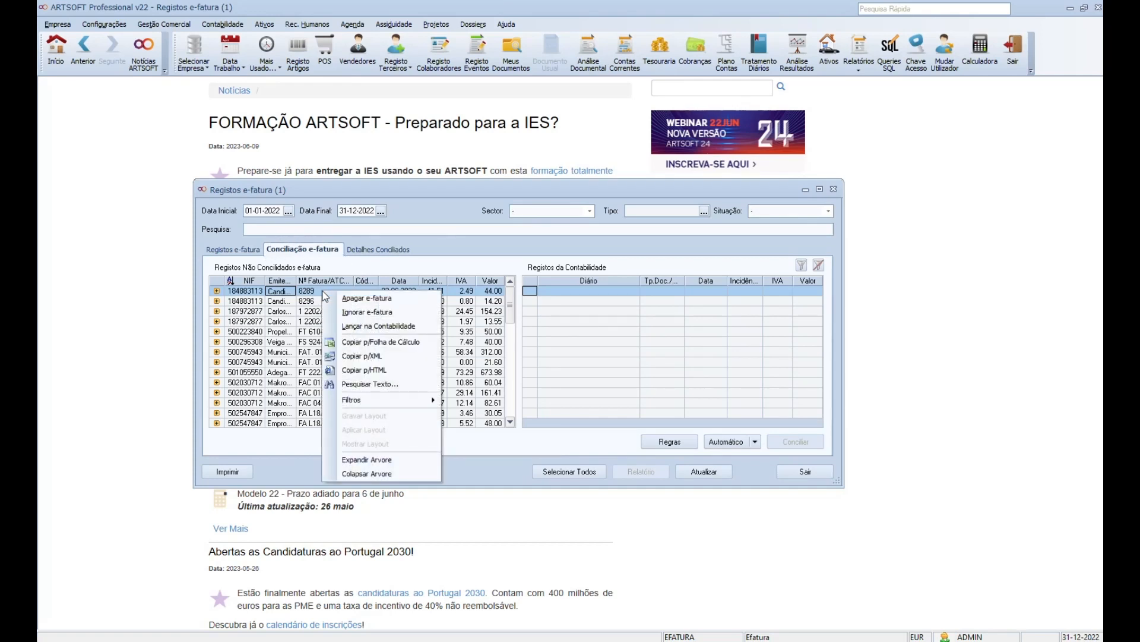
pyautogui.click(375, 325)
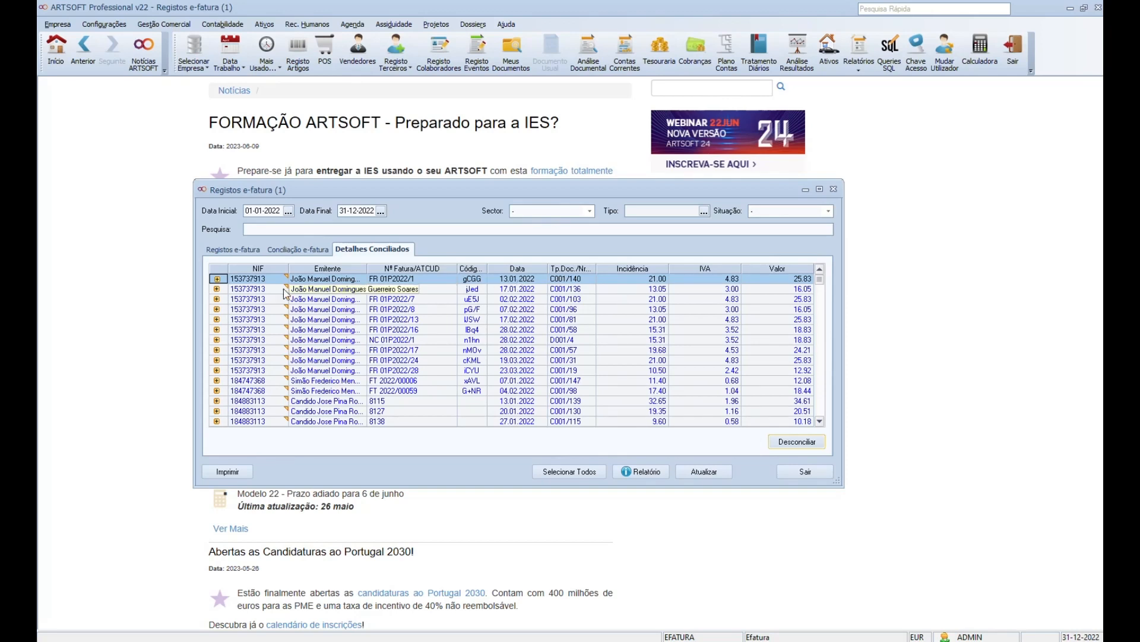
# Examine the accounting lines of the first reconciled record and check the actions available for the second one
pyautogui.click(217, 279)
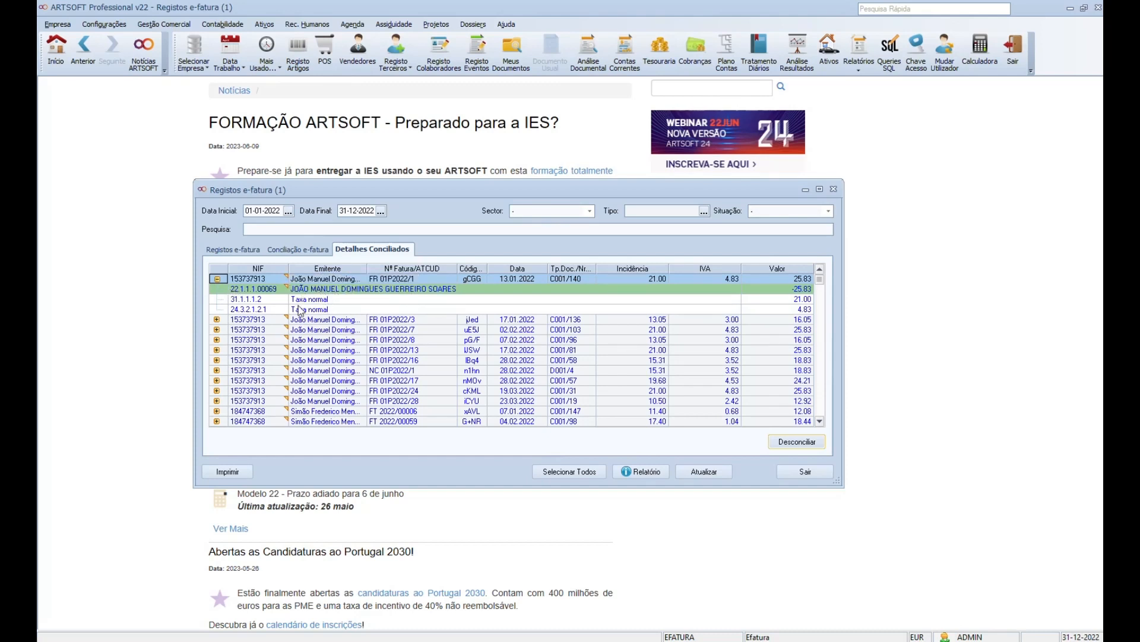
pyautogui.click(256, 320)
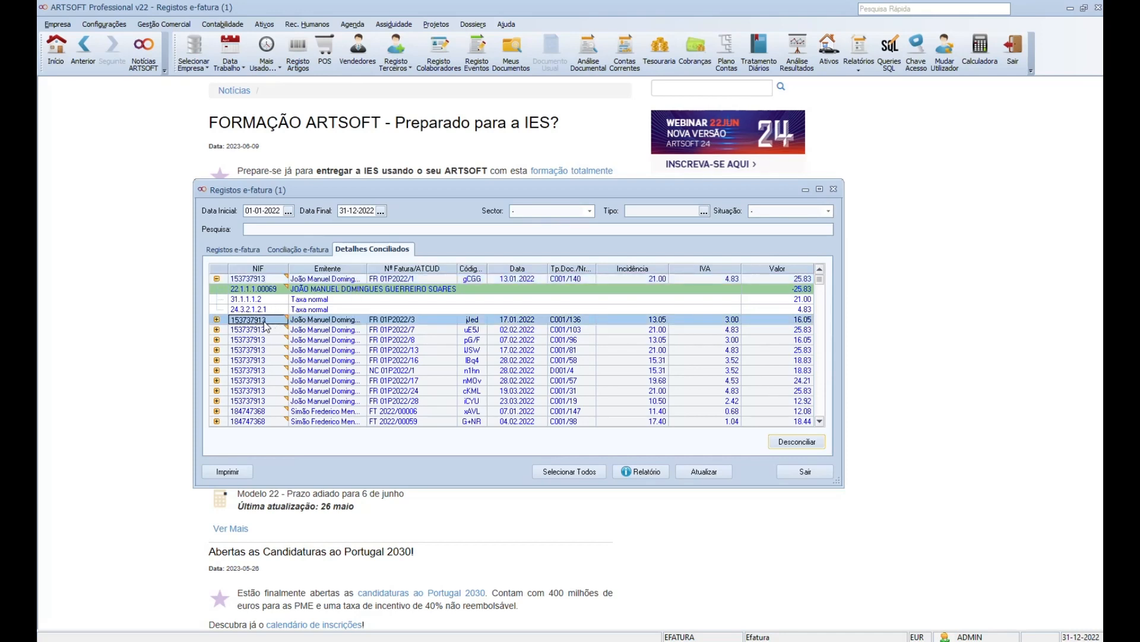
pyautogui.rightClick(264, 326)
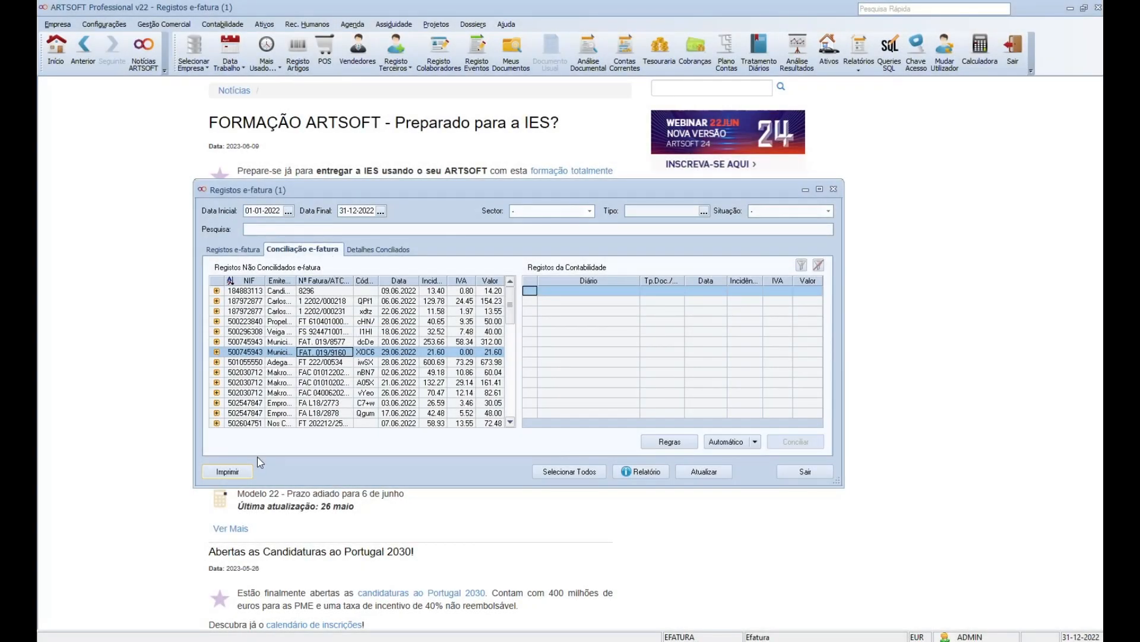
# Open the print options for the e-fatura reconciliation records
pyautogui.click(233, 472)
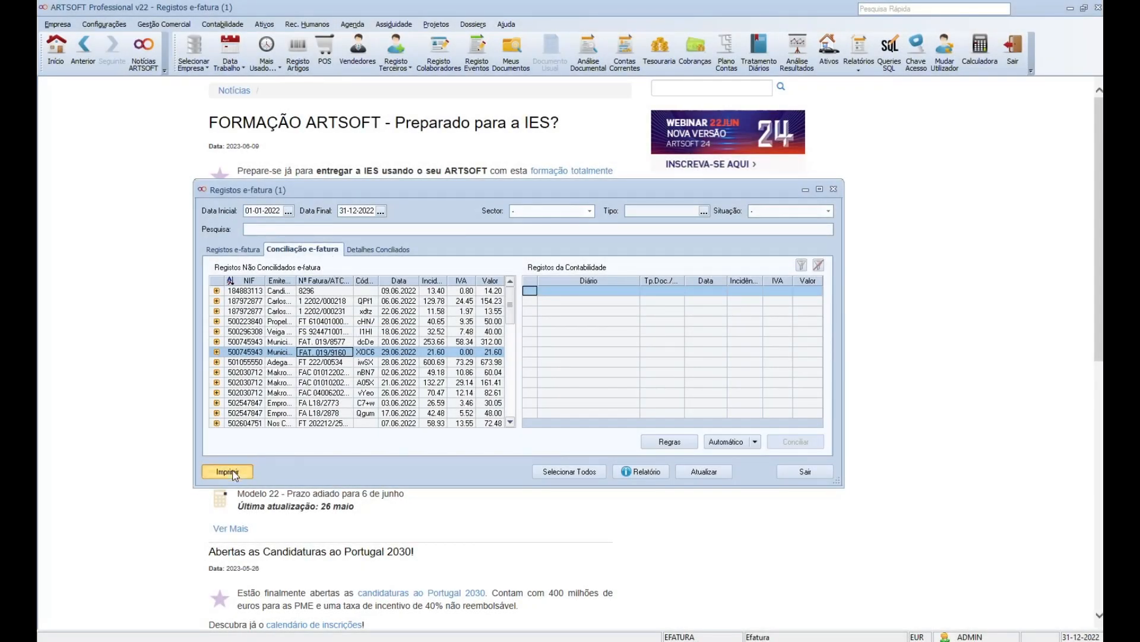